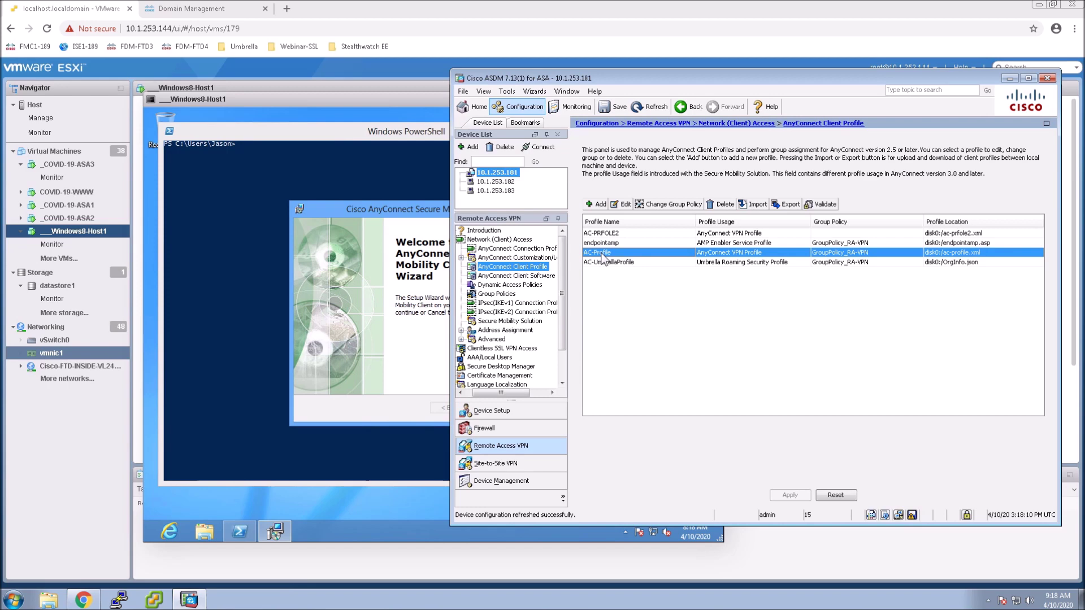
- Glance at the AC-Profile VPN profile without saving, then edit group policy GroupPolicy_RA-VPN
click(622, 205)
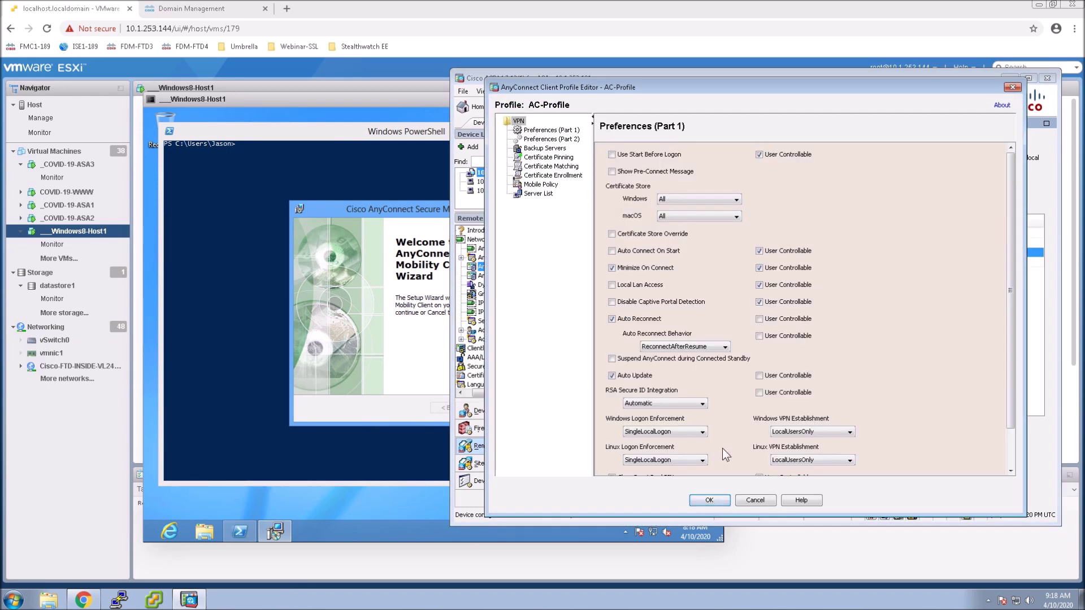
click(755, 500)
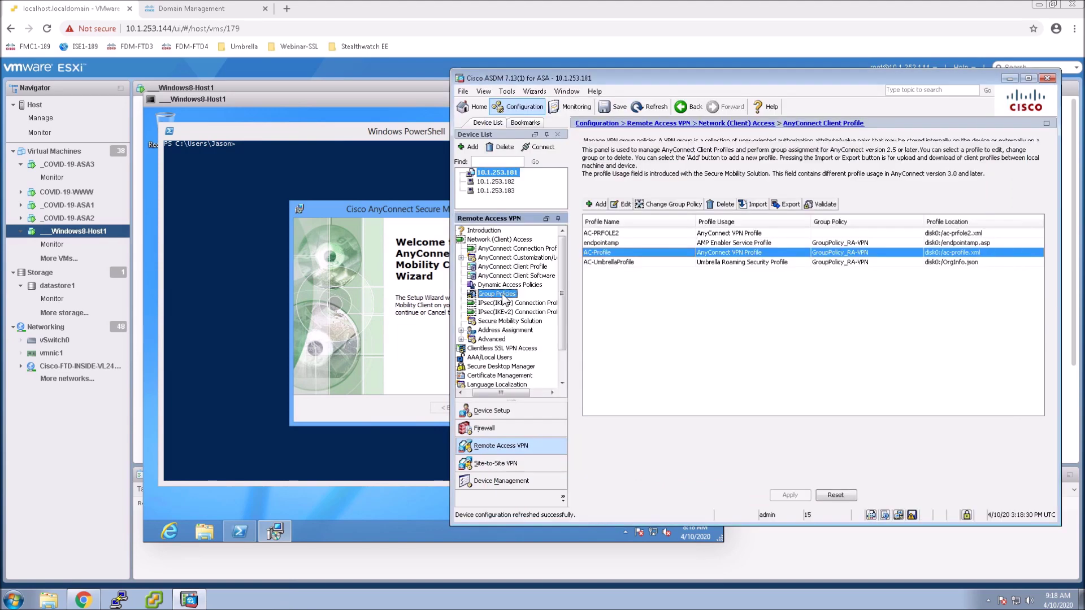
click(497, 294)
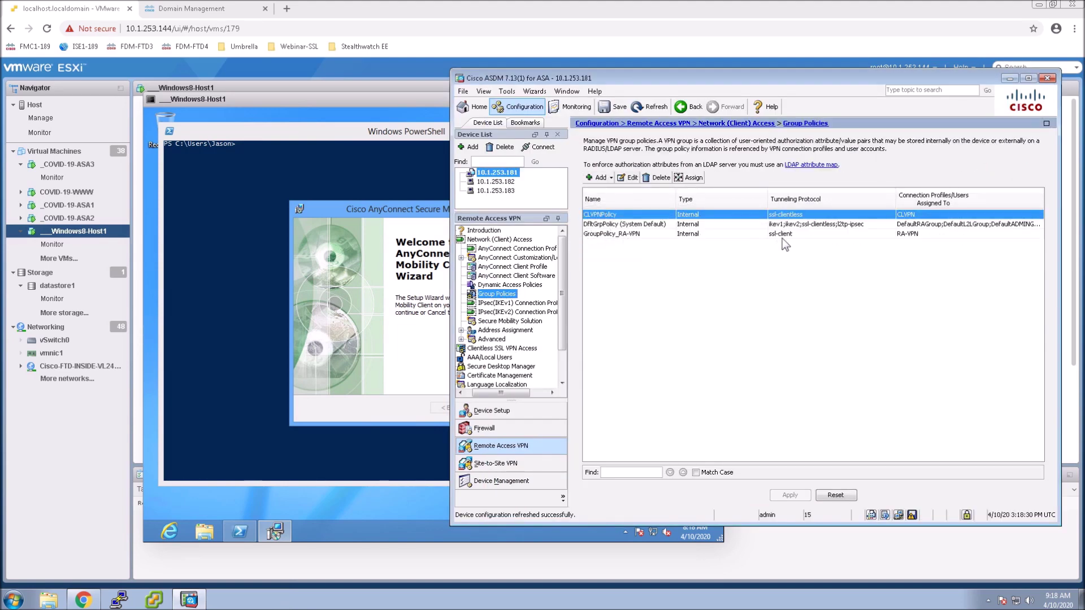
click(618, 235)
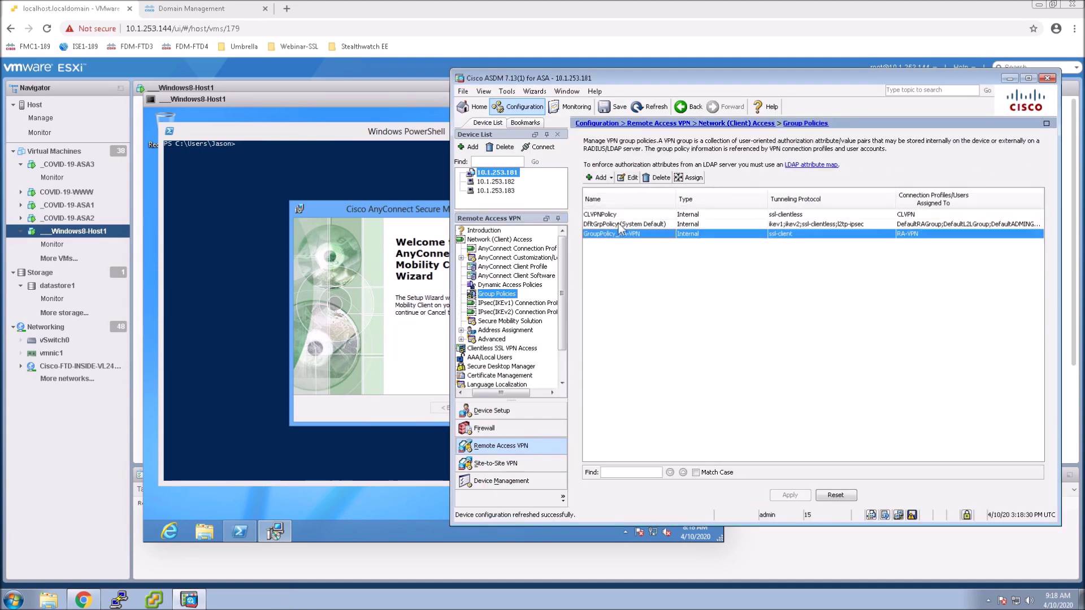
click(628, 177)
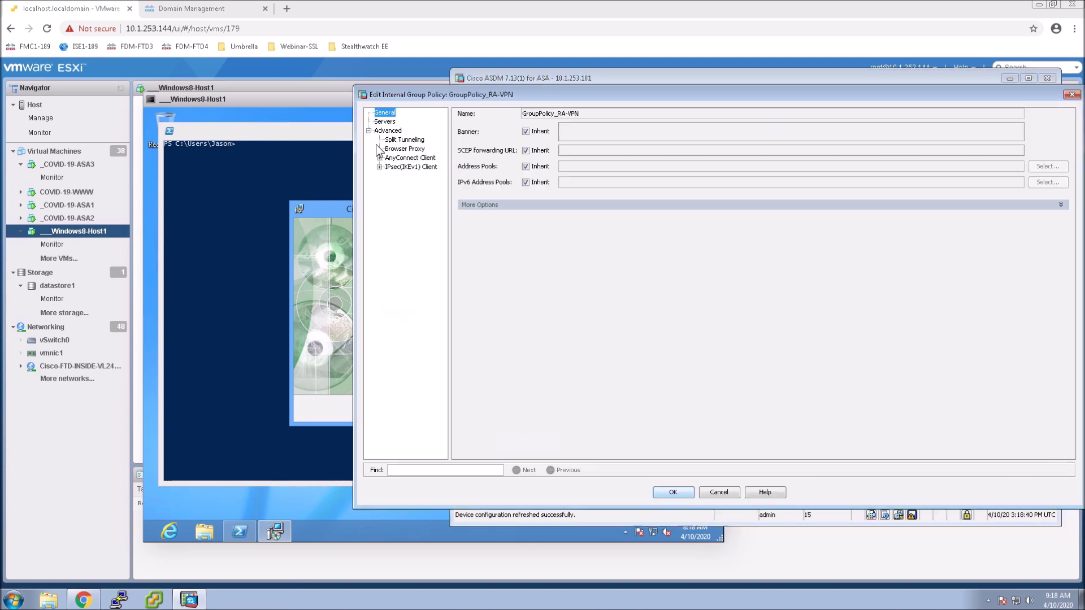
- Verify the AnyConnect Client optional modules dart, ampenabler and umbrella, then close the policy with OK
click(402, 140)
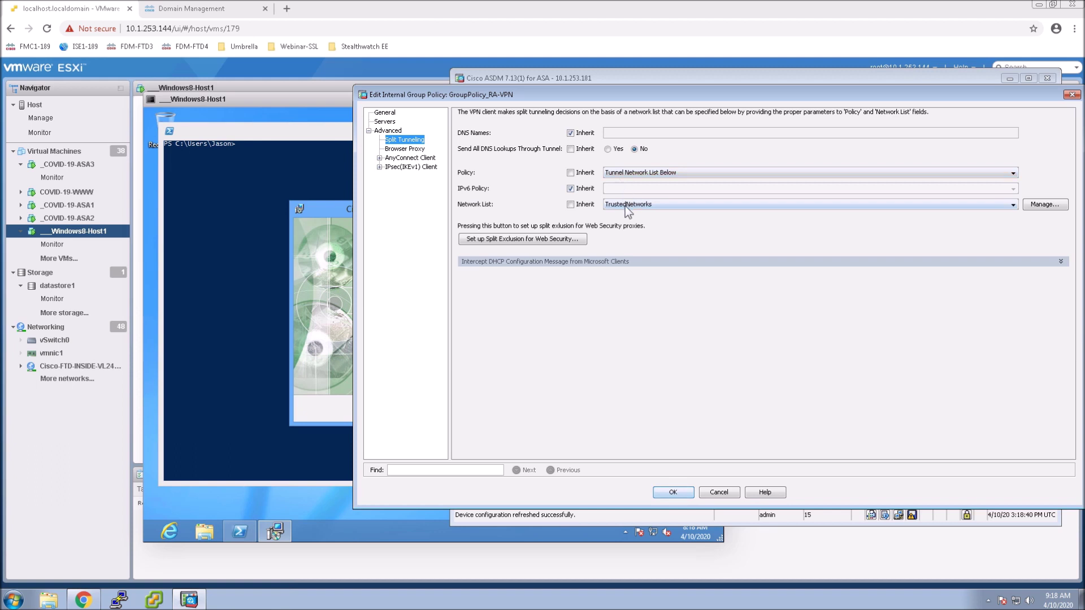
click(379, 158)
click(414, 159)
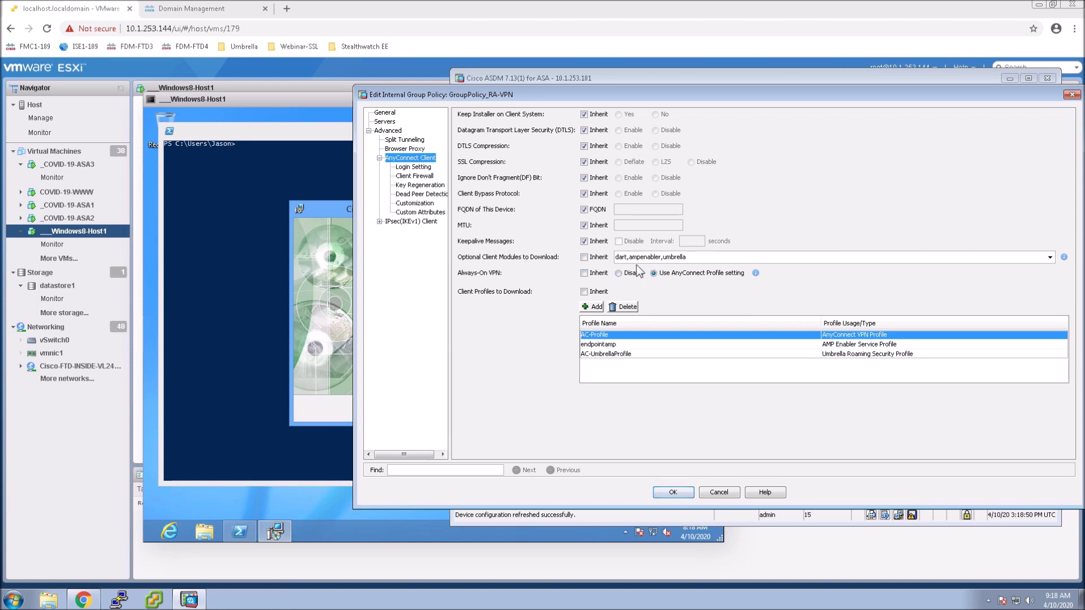
click(1050, 258)
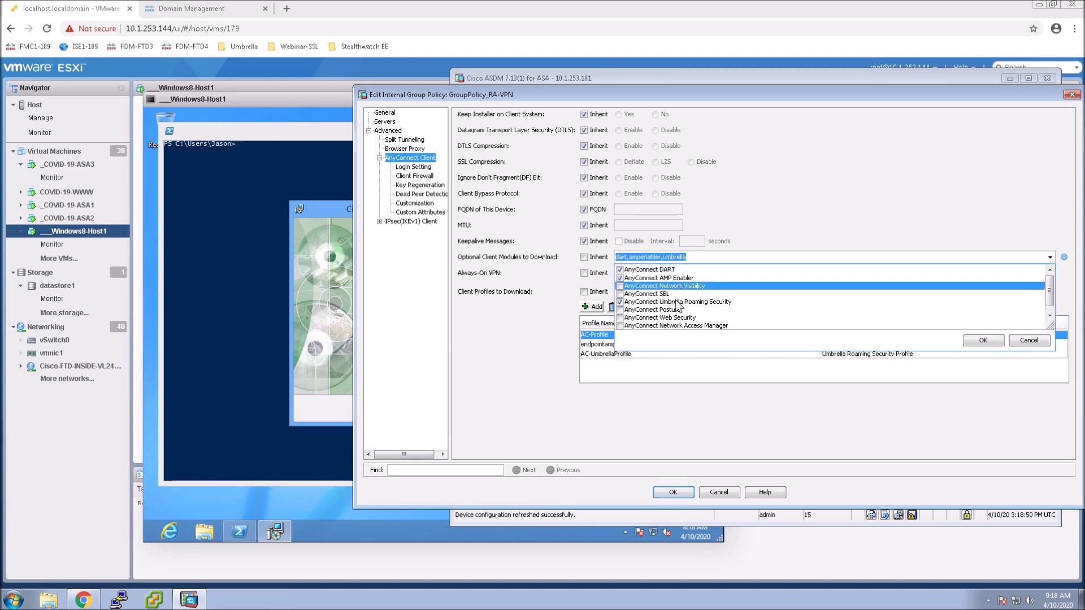
click(707, 400)
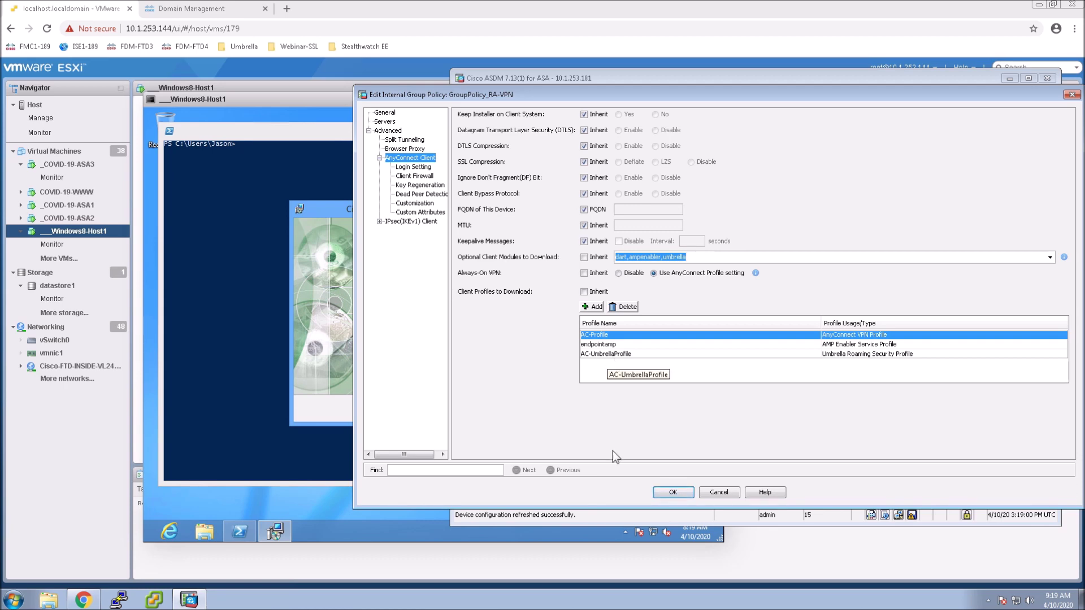
click(672, 493)
click(418, 363)
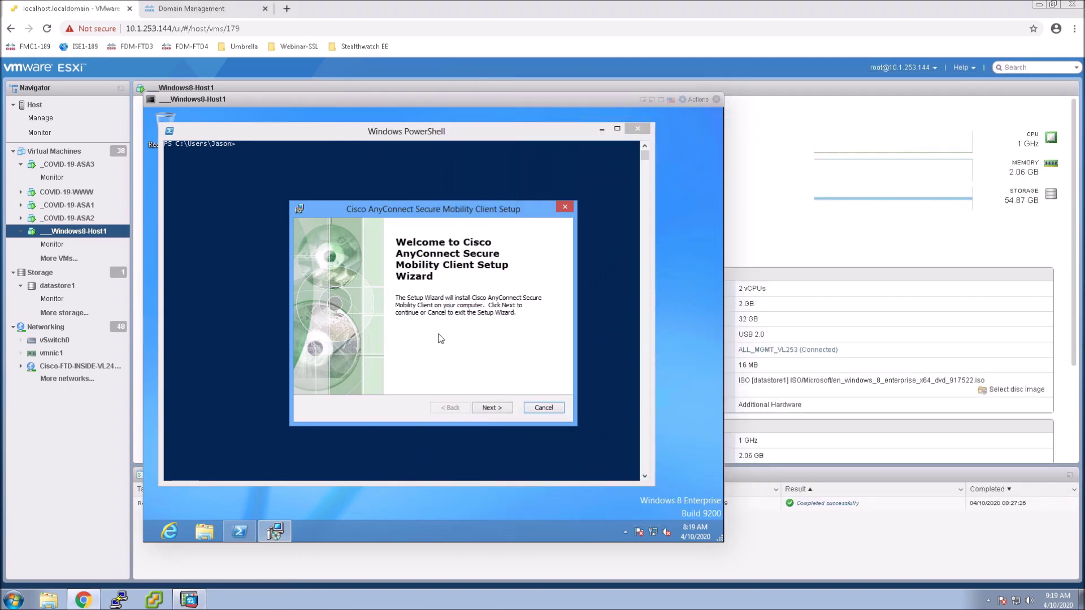
- Install the AnyConnect Secure Mobility Client, accepting the license and allowing the UAC prompt
click(499, 409)
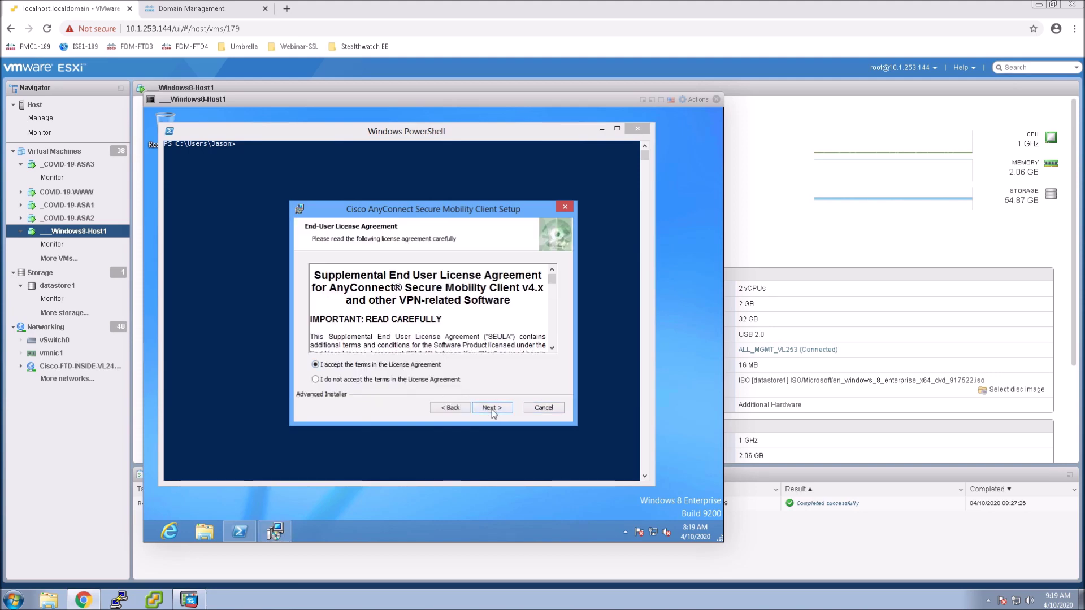
click(491, 409)
click(491, 409)
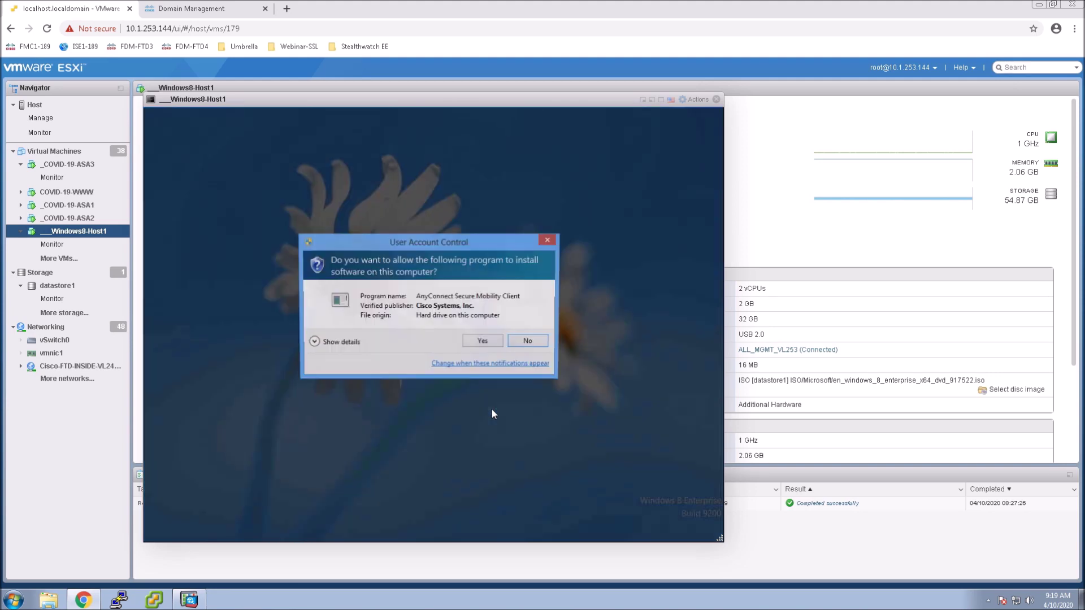
click(483, 338)
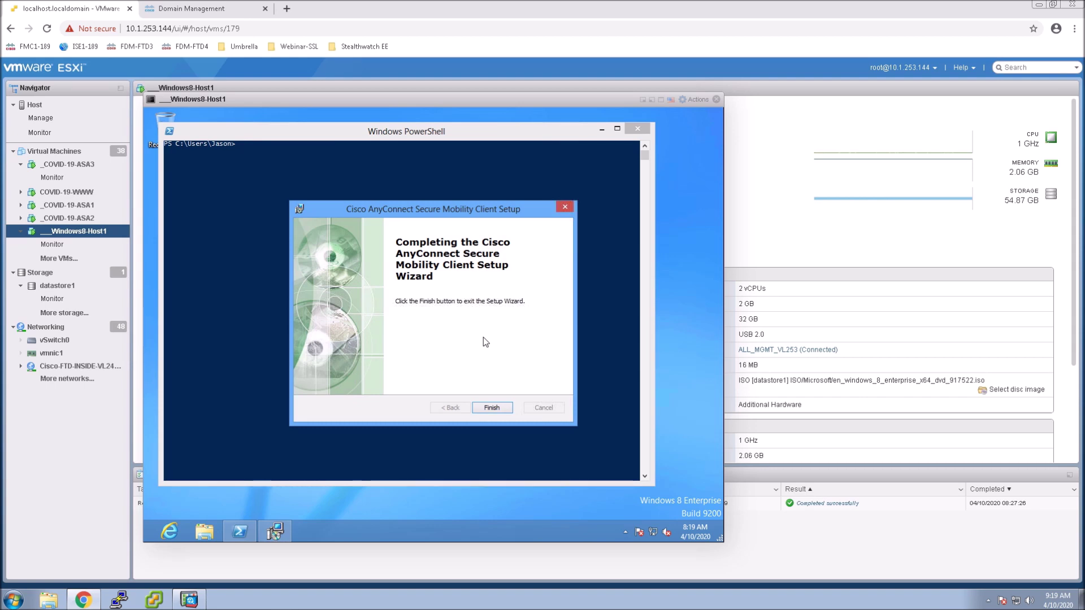
click(489, 410)
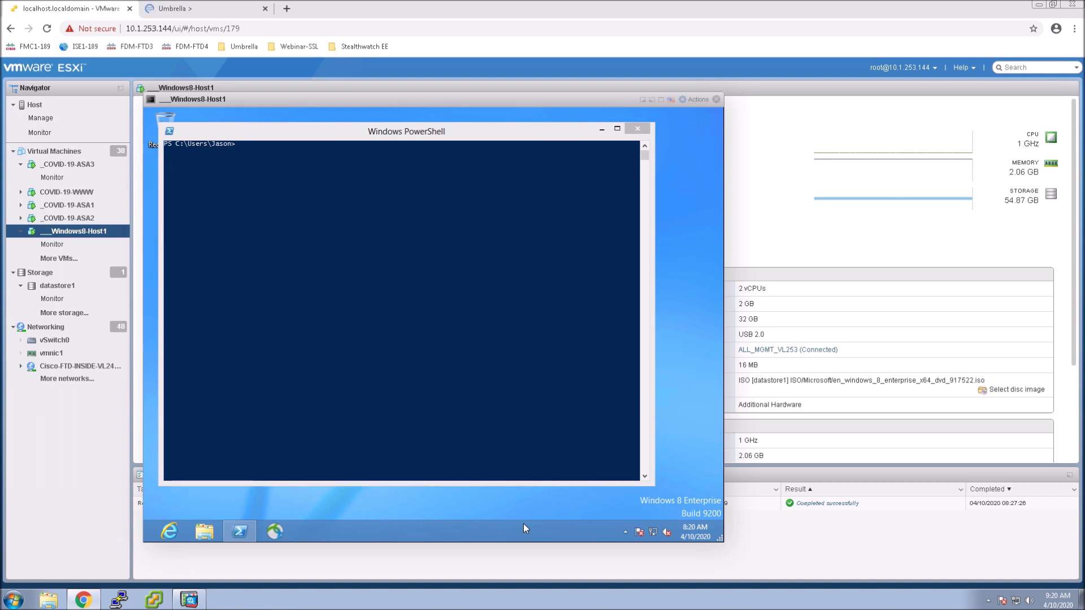
- Change the AnyConnect server from ASA3 to COVID-19-ASA1 and sign in with the VPN credentials
click(274, 531)
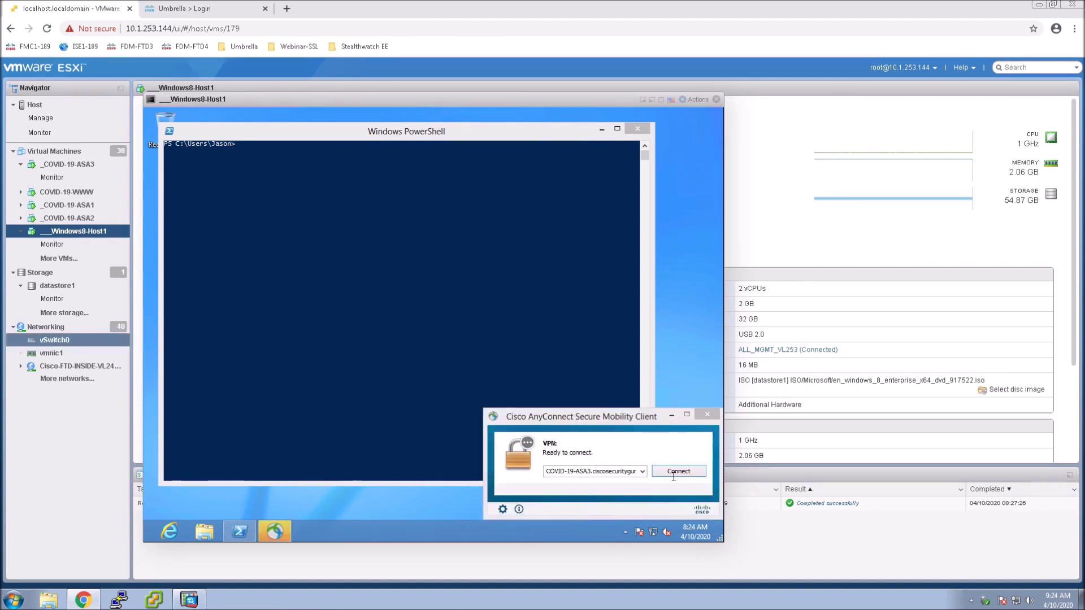
click(590, 474)
click(573, 474)
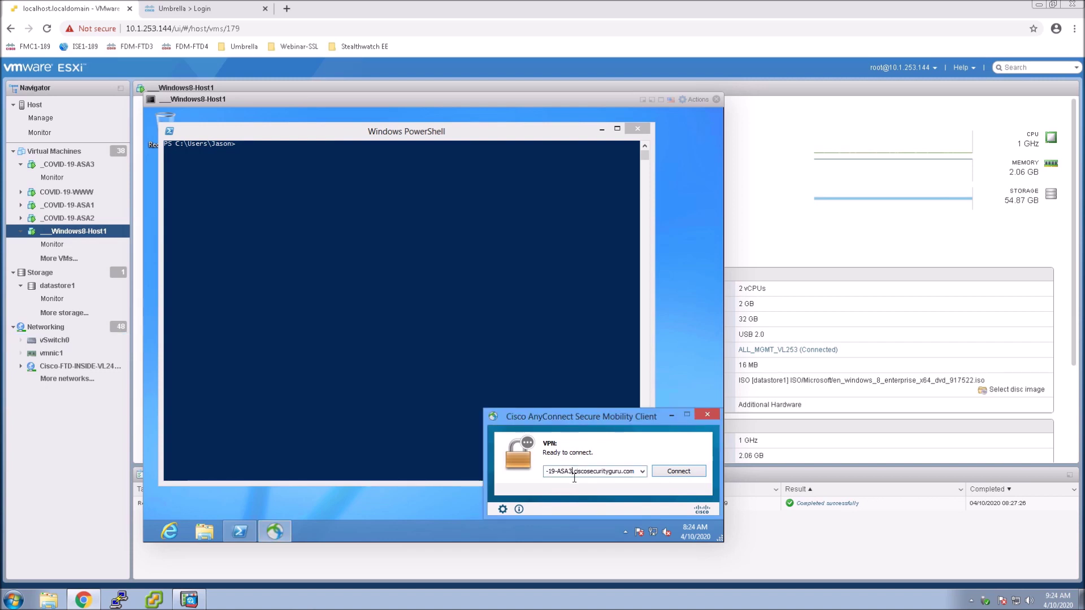
key(BackSpace)
text(1)
key(Return)
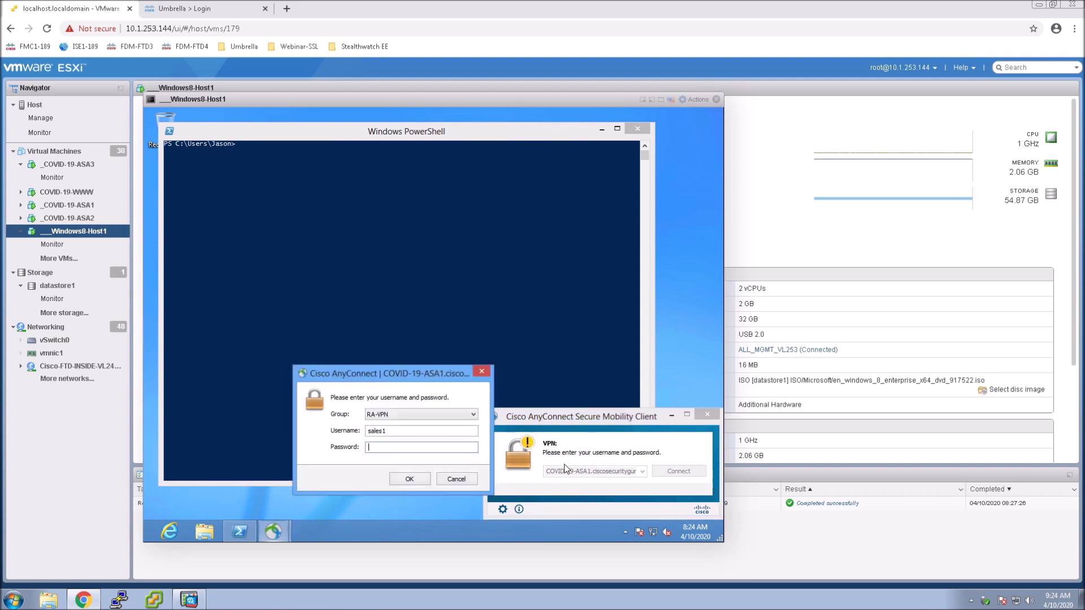
text(**)
key(Return)
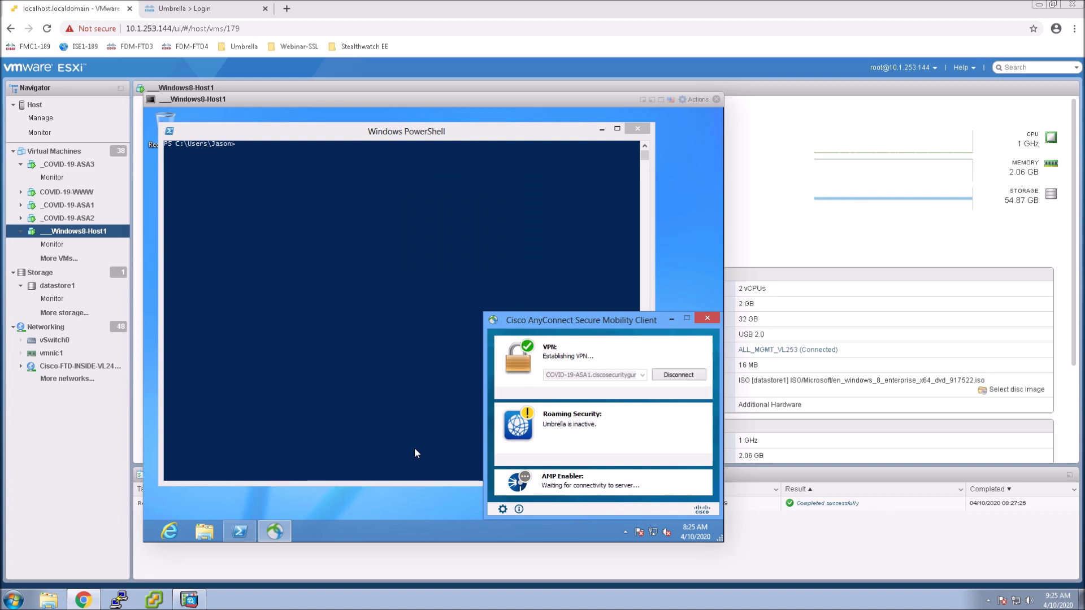
- Reopen the AnyConnect window from the tray to confirm the VPN shows connected
click(639, 533)
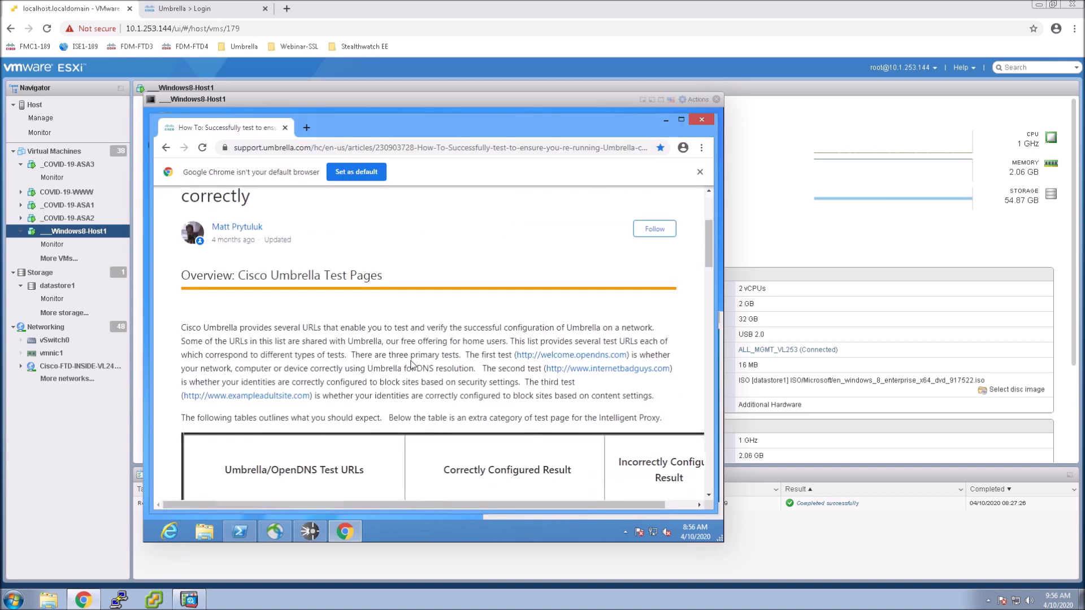
scroll(412, 361, down, 4)
- Test welcome.opendns.com and InternetBadGuys.com, then download Malware_test1.pdf from the FTP test folder
scroll(412, 360, down, 2)
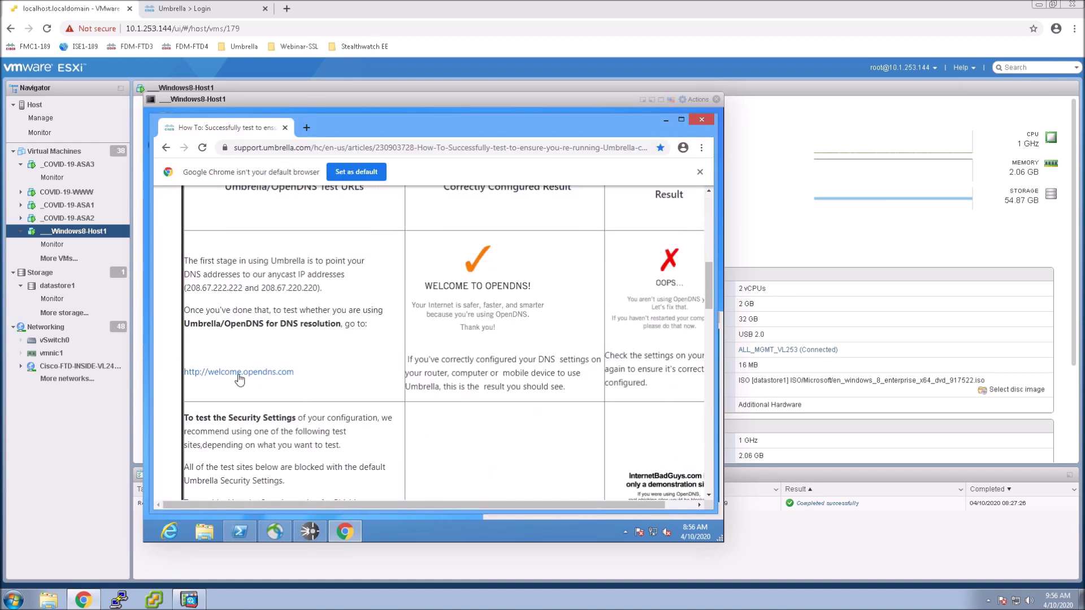
click(238, 374)
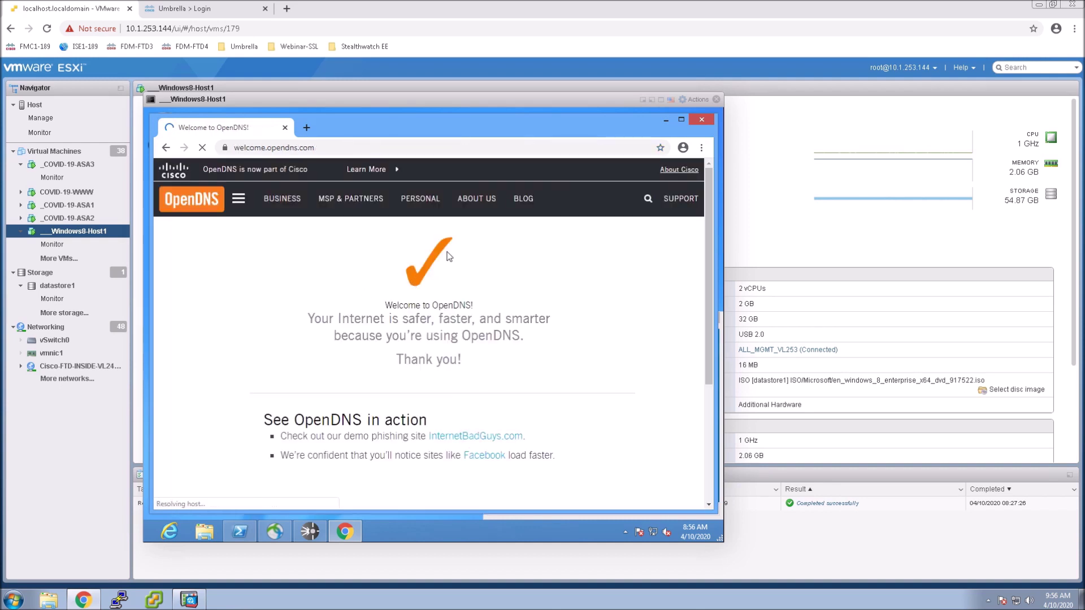
click(480, 436)
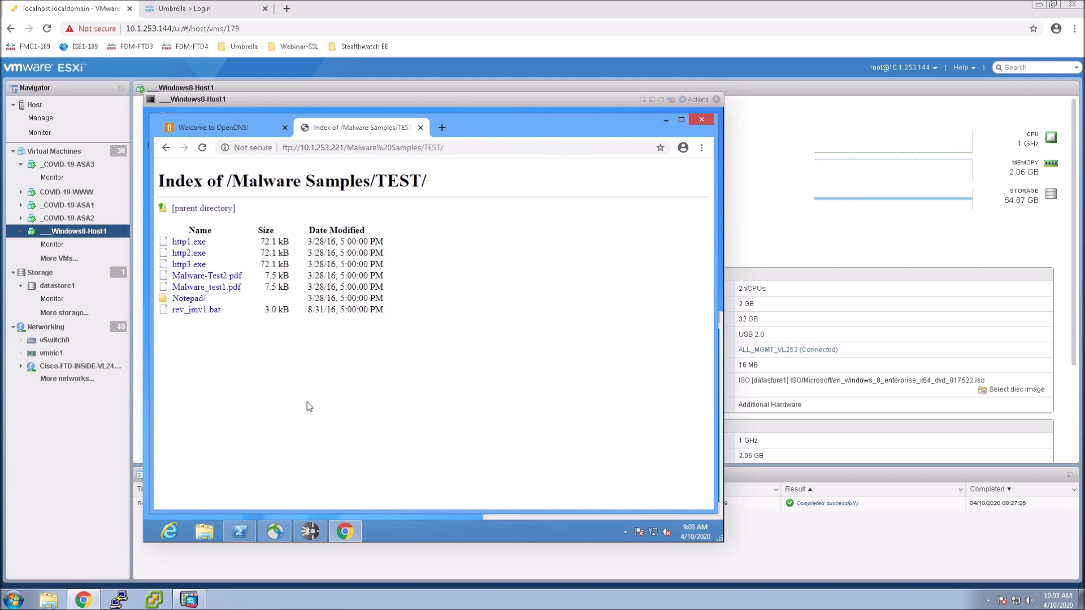
click(188, 291)
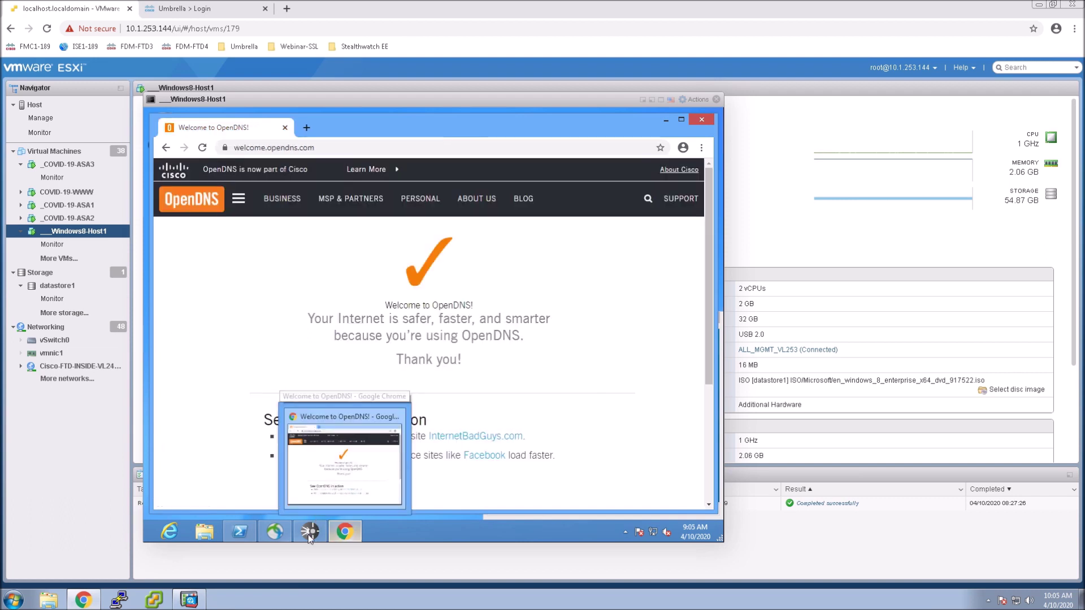
- Open AMP for Endpoints' history, dismiss the no-data message, and view All File Events
click(309, 531)
click(415, 314)
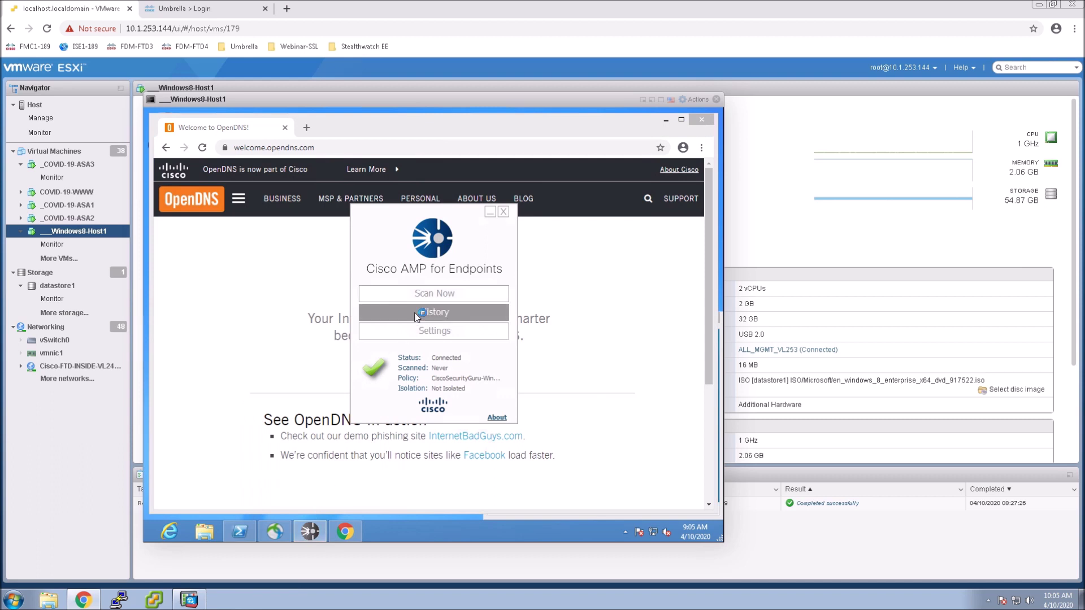
click(478, 345)
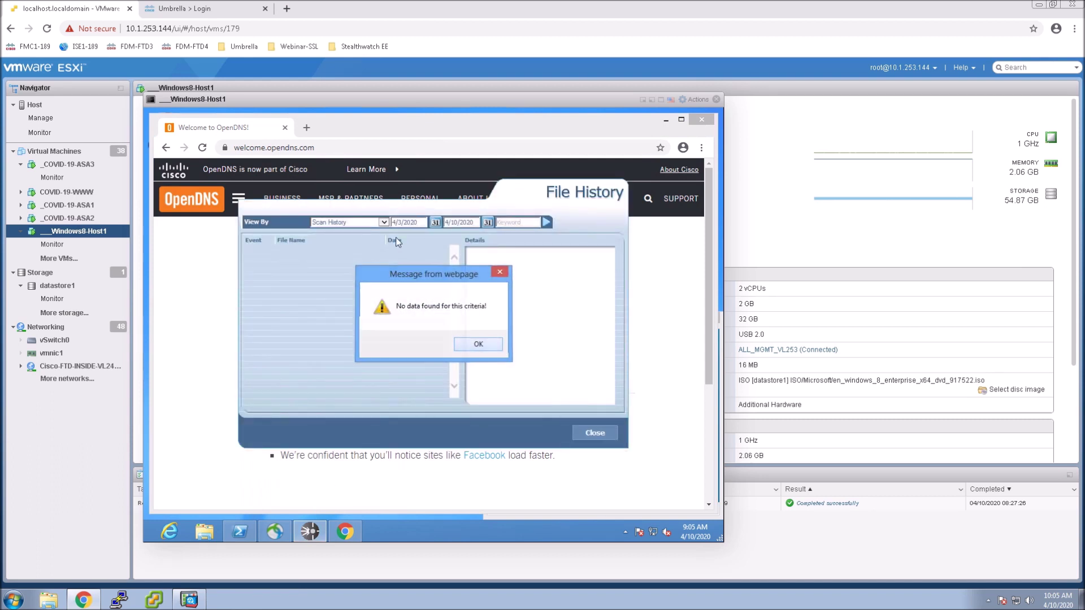
click(384, 222)
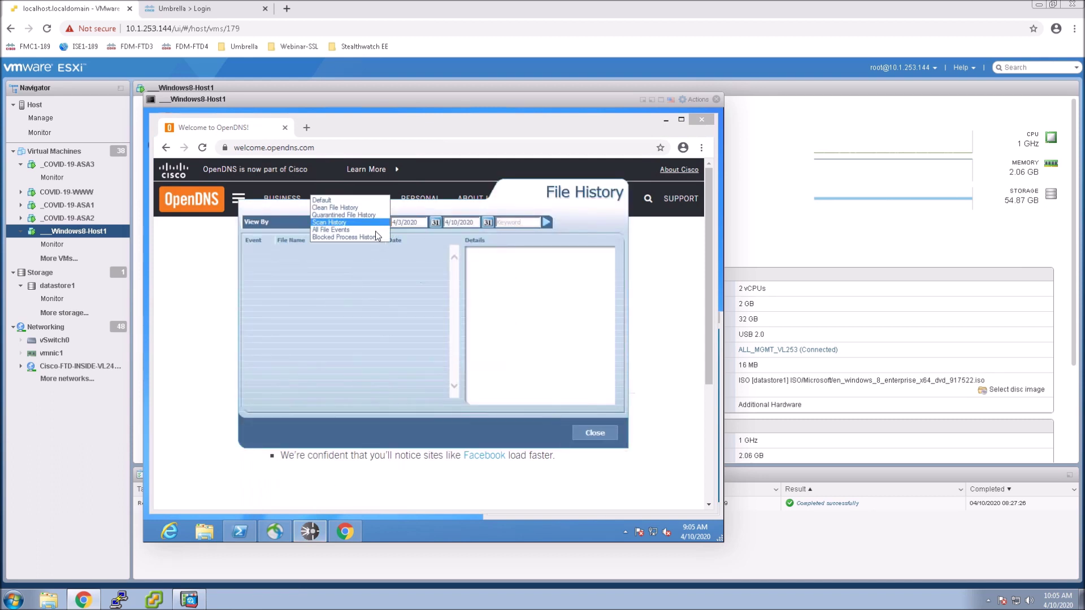
click(343, 231)
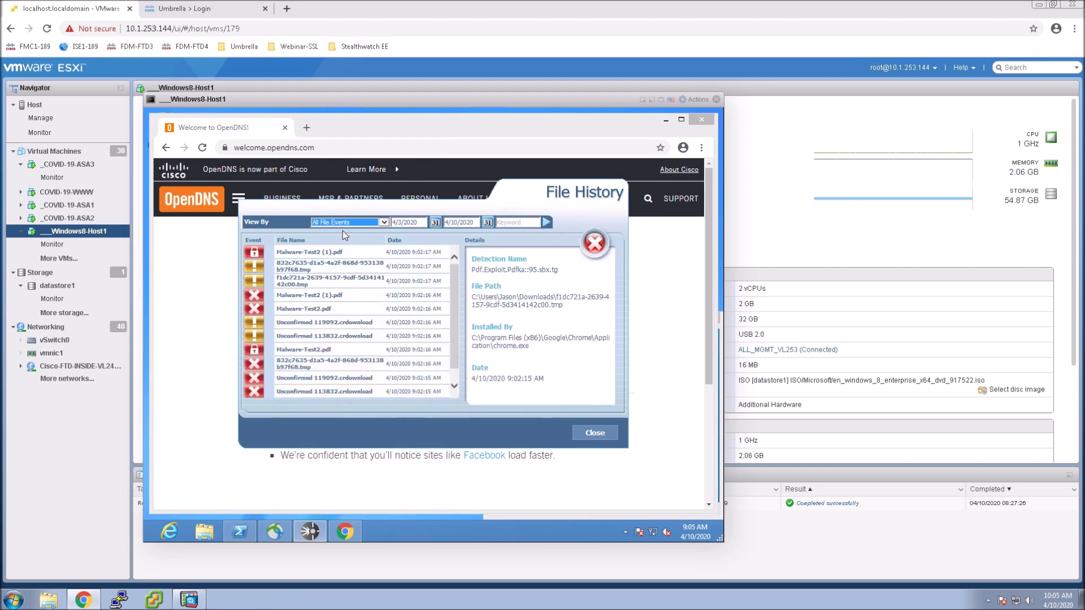
- Review details of the Malware-Test2 (1).pdf detections and the quarantine-failed temporary file
click(297, 255)
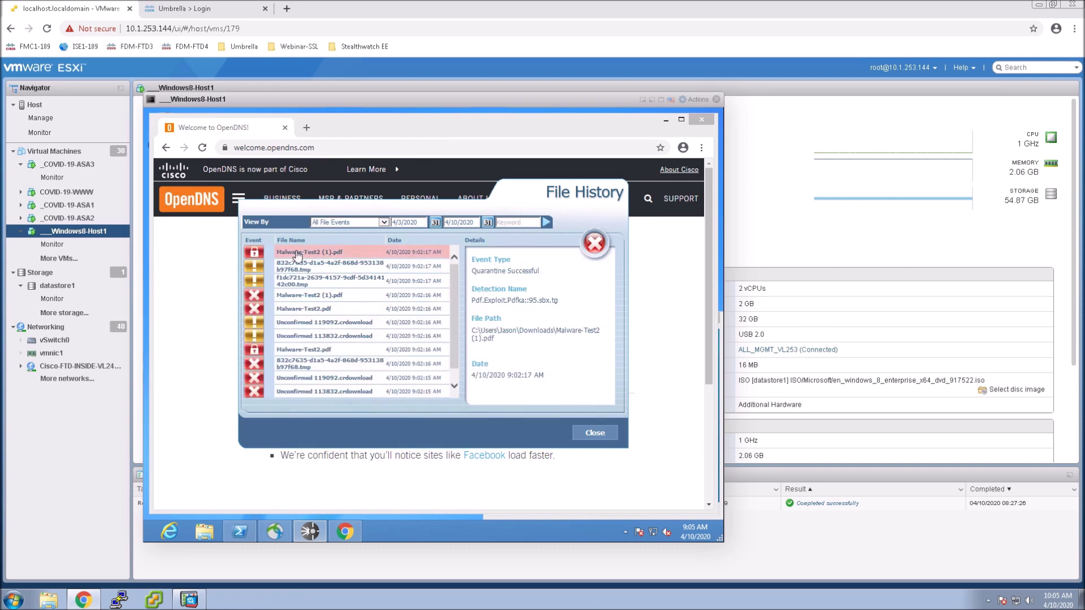
click(312, 299)
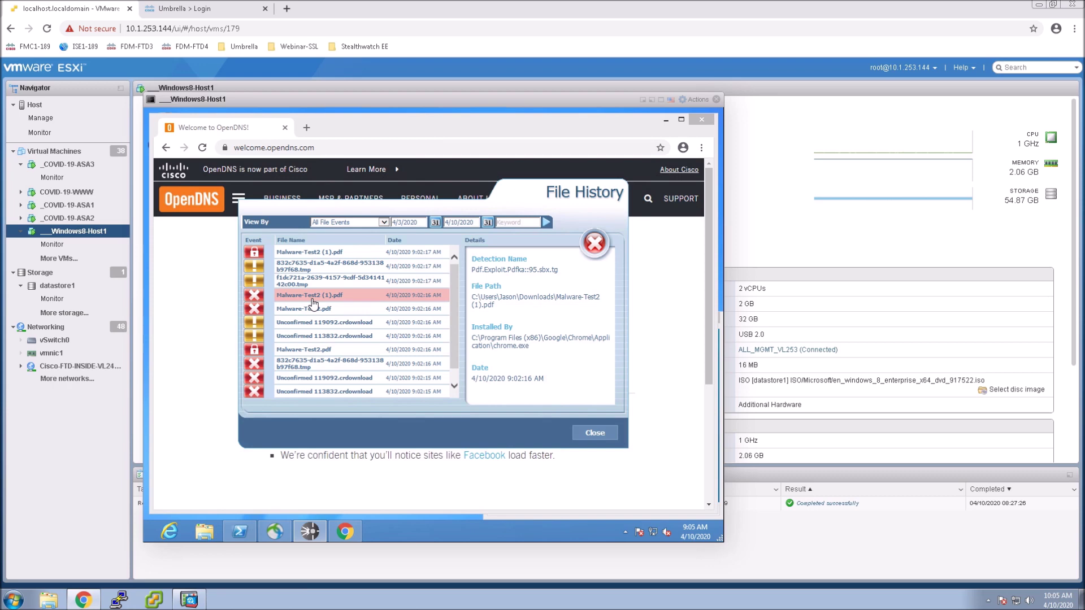
click(304, 268)
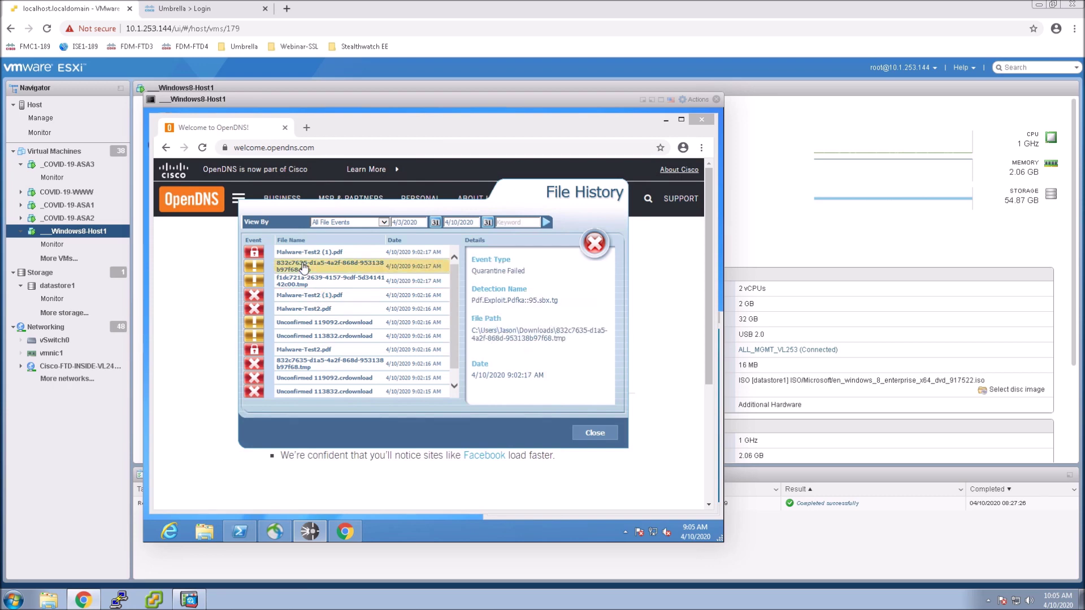